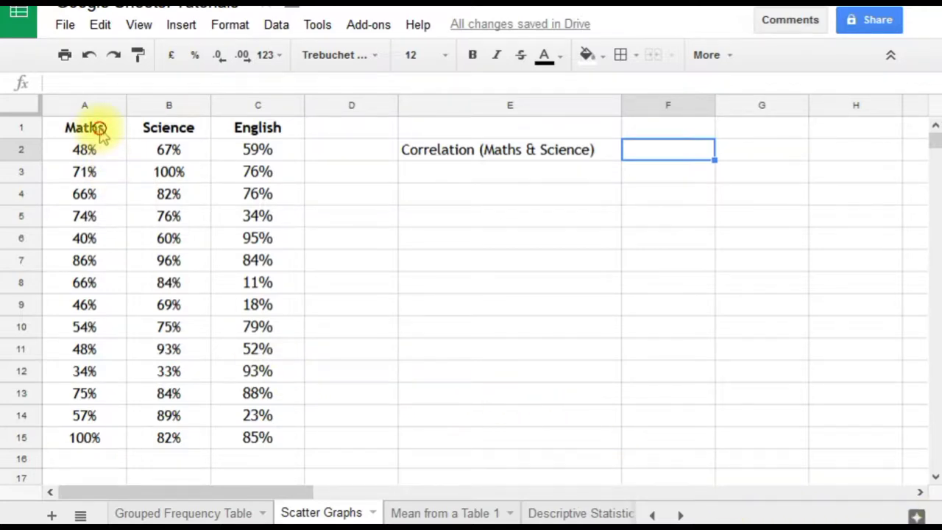
left_click_drag(99, 129, 171, 439)
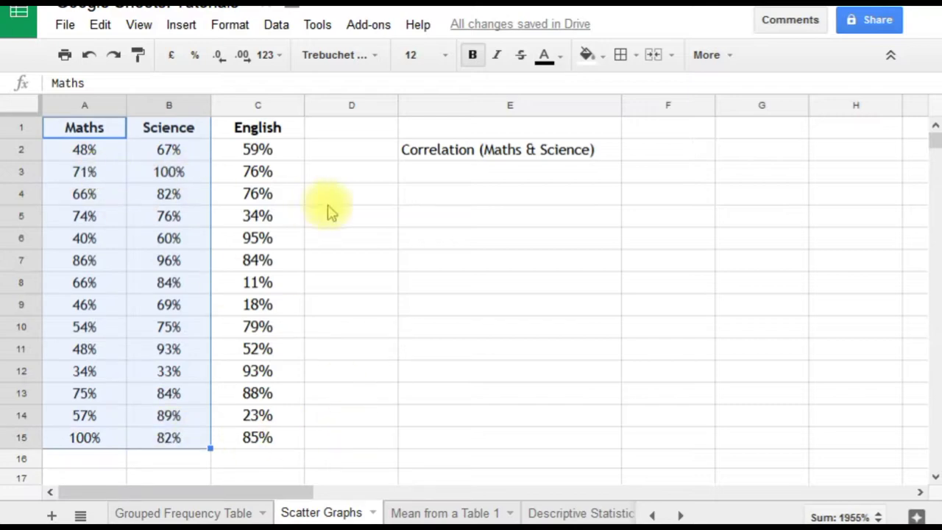
left_click(355, 286)
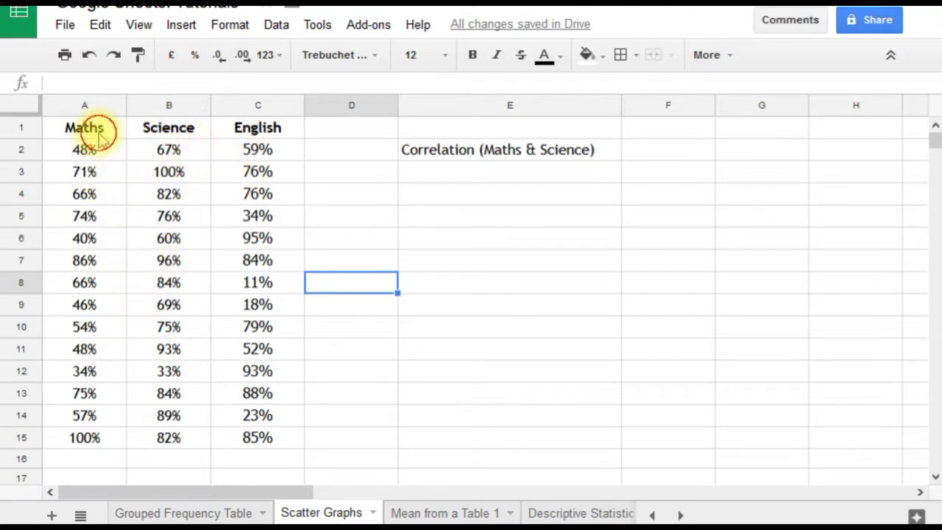
left_click_drag(84, 129, 109, 437)
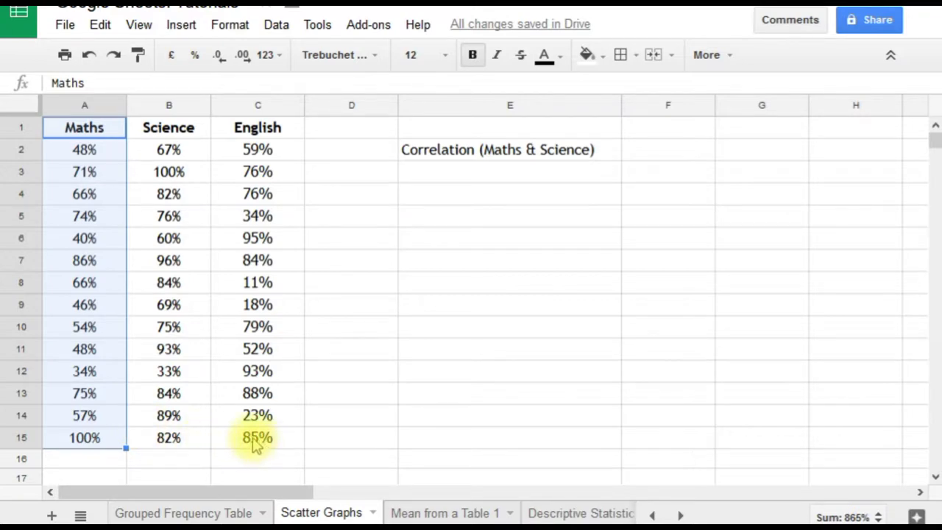
left_click_drag(254, 440, 259, 129, "ctrl")
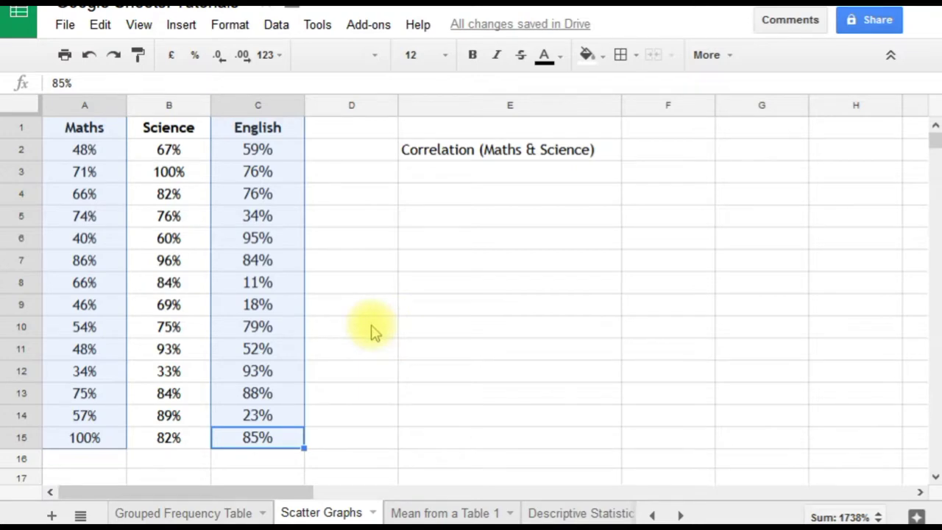
left_click(762, 282)
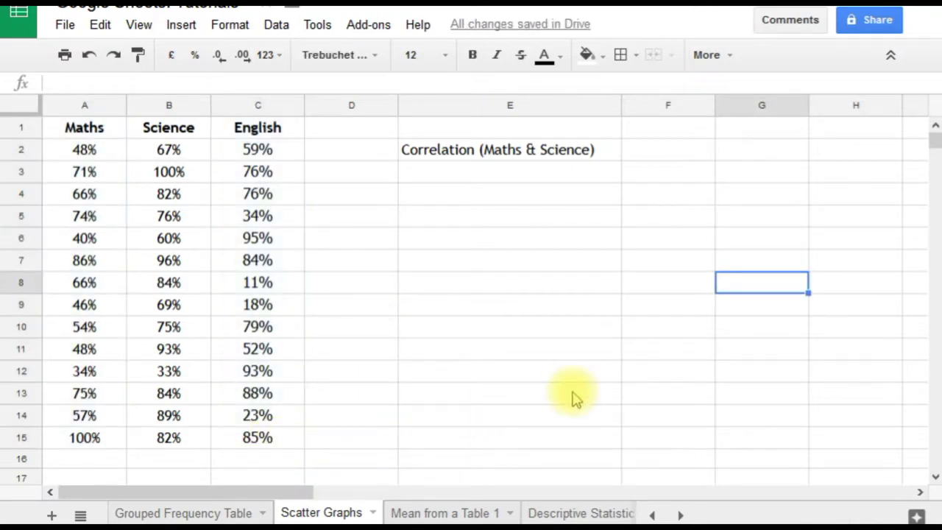
left_click_drag(84, 438, 68, 137)
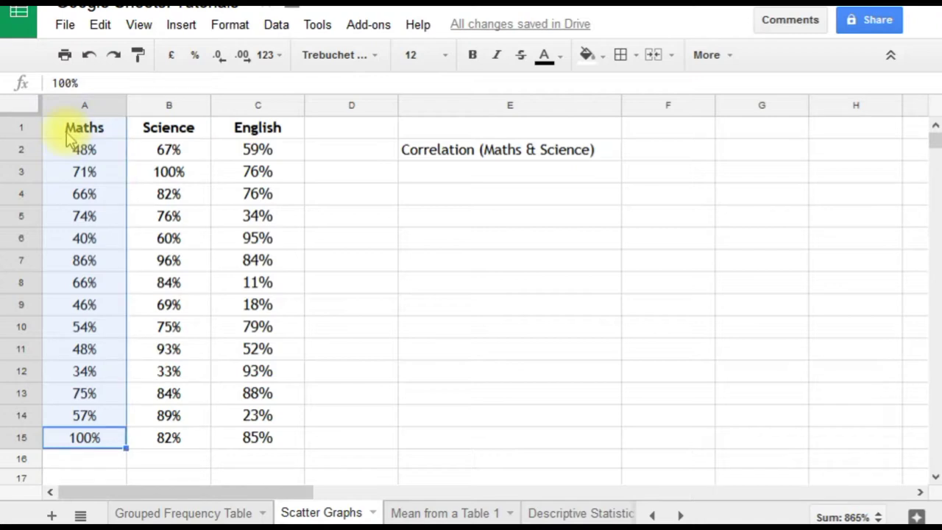
left_click(101, 28)
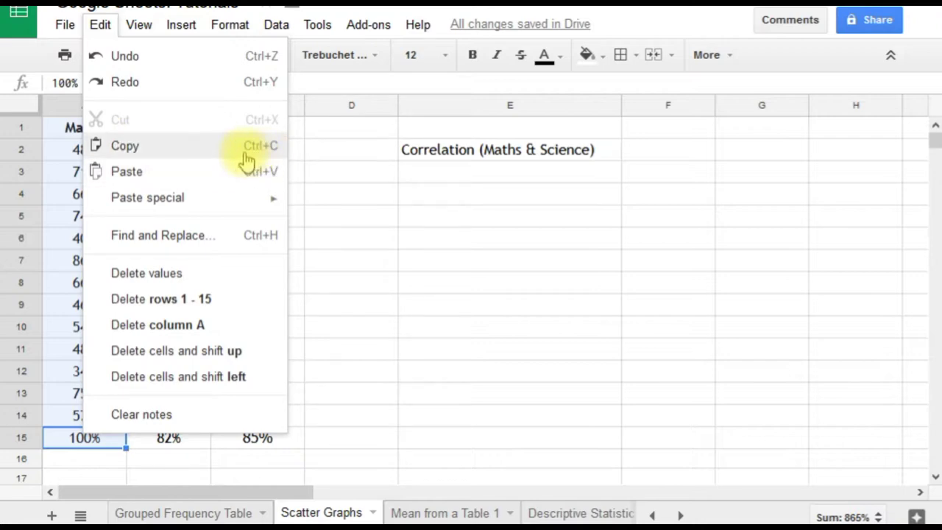
left_click(353, 287)
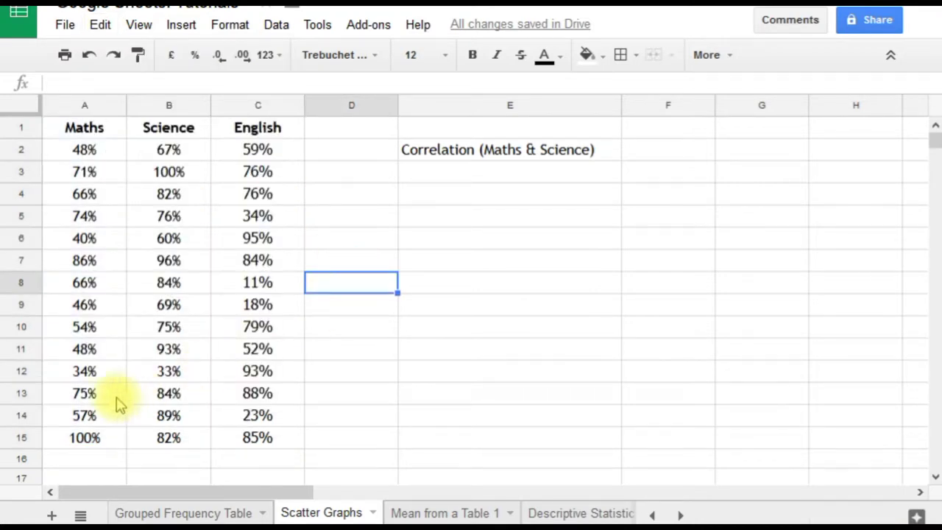
Copy the Maths column, A1:A15 with its header, to the range starting at G1.
left_click_drag(84, 435, 86, 136)
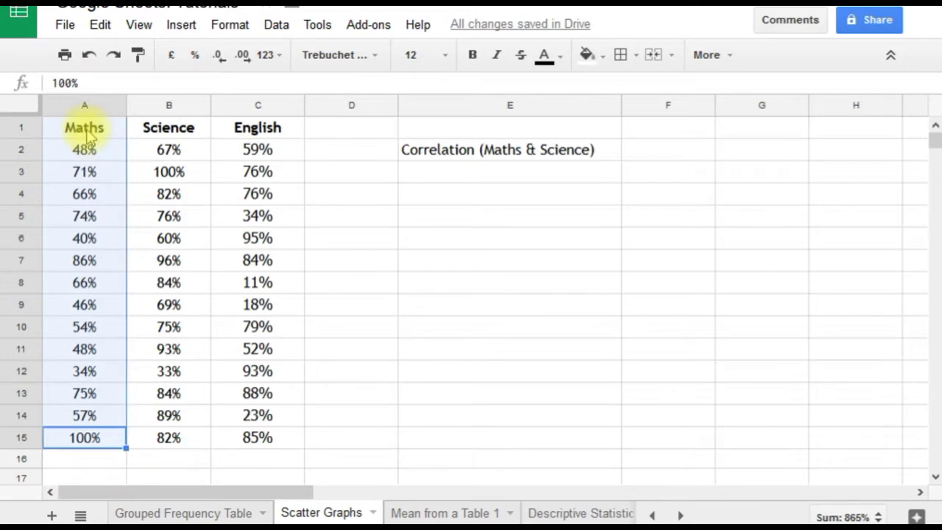
key("ctrl+c")
left_click(747, 130)
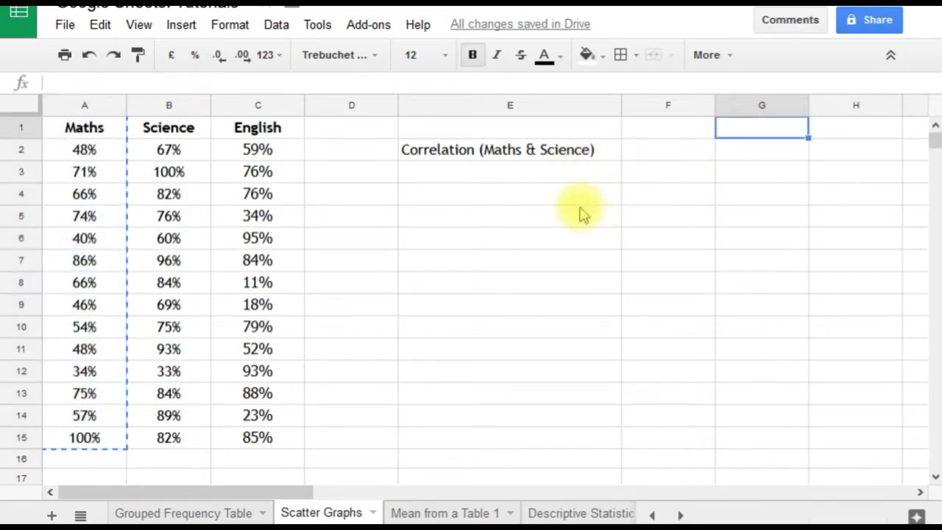
key("ctrl+v")
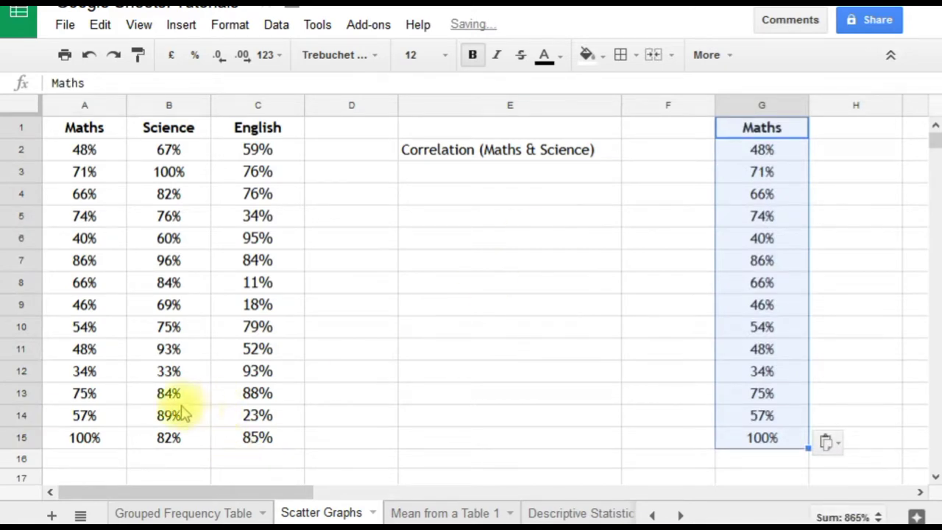
Copy the English column with its header to the range starting at H1, beside the copied Maths scores.
left_click_drag(254, 440, 250, 118)
key("ctrl+c")
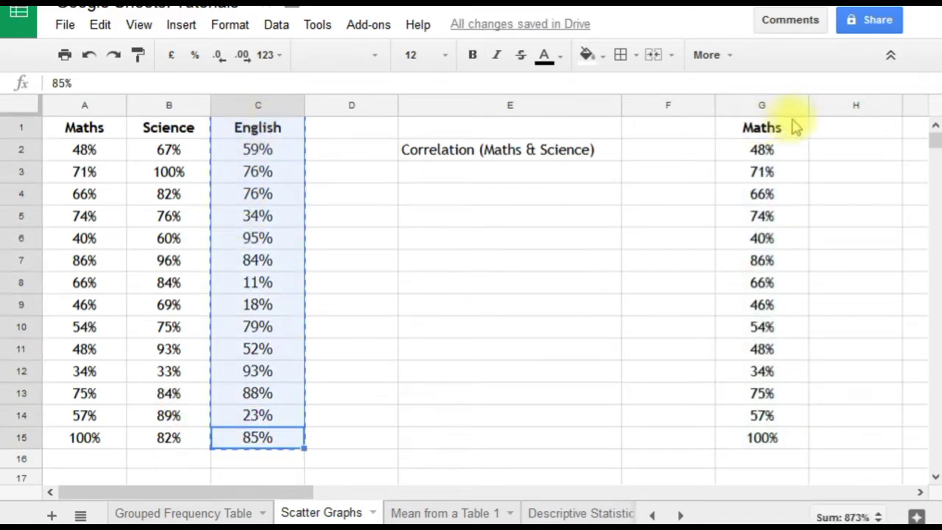
left_click(821, 129)
key("ctrl+v")
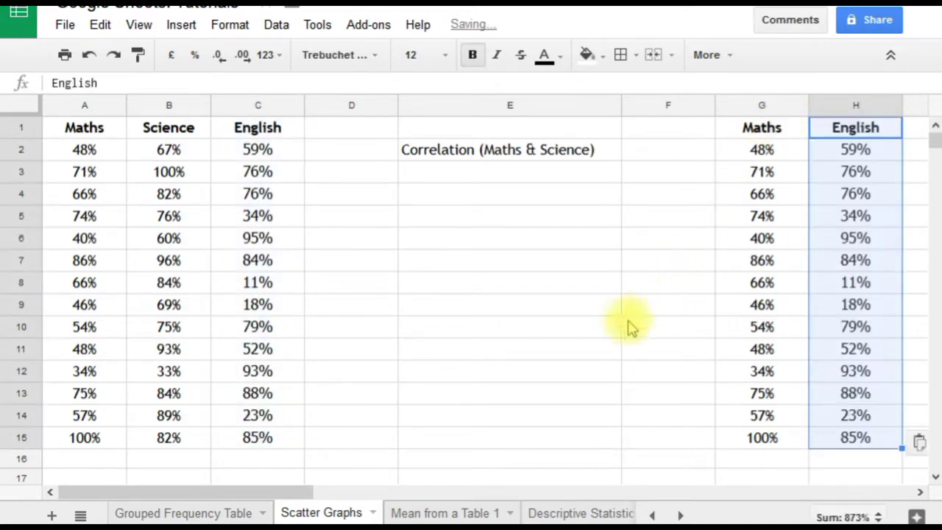
left_click(608, 326)
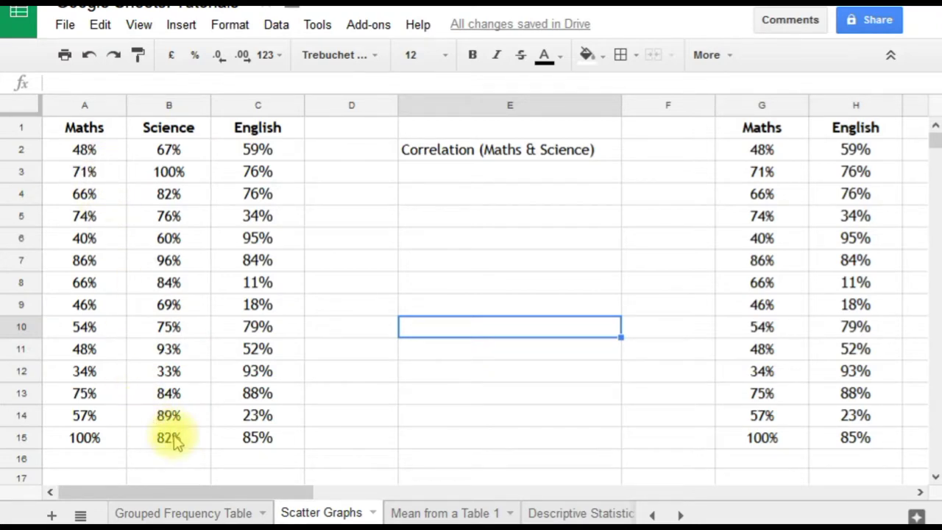
Insert the recommended Science vs Maths scatter chart from the Maths and Science data in A1:B15.
left_click_drag(168, 436, 70, 130)
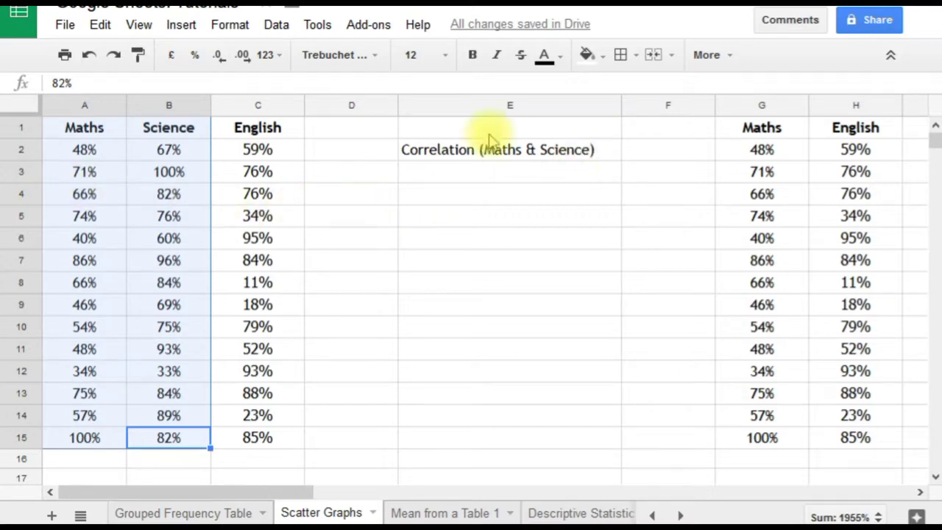
left_click(183, 29)
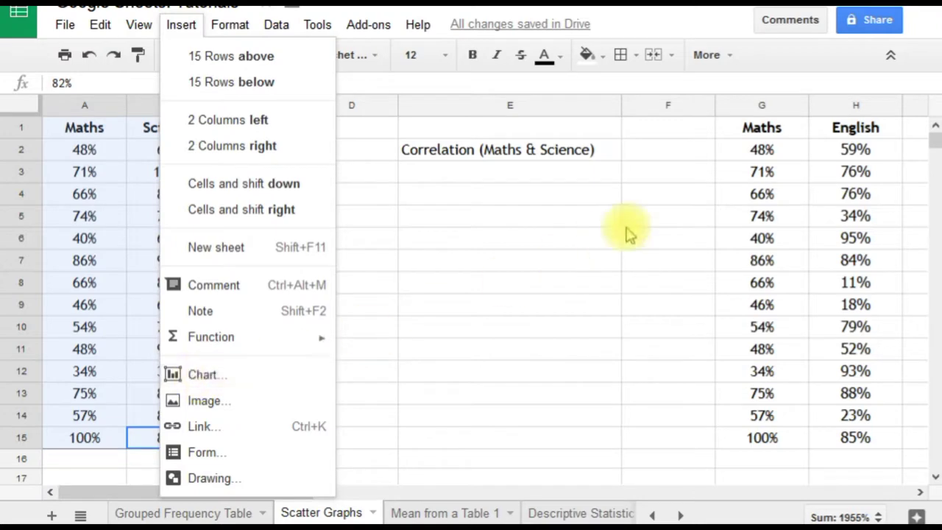
left_click(734, 58)
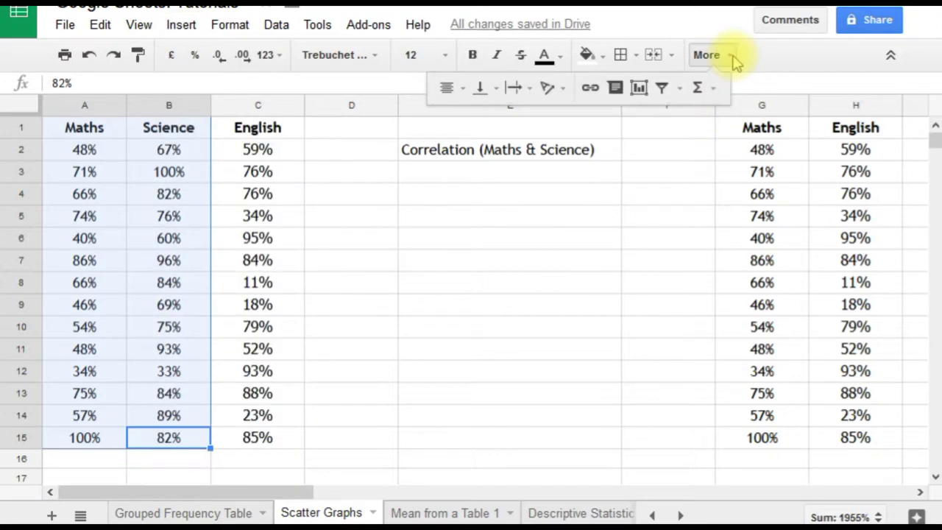
left_click(640, 89)
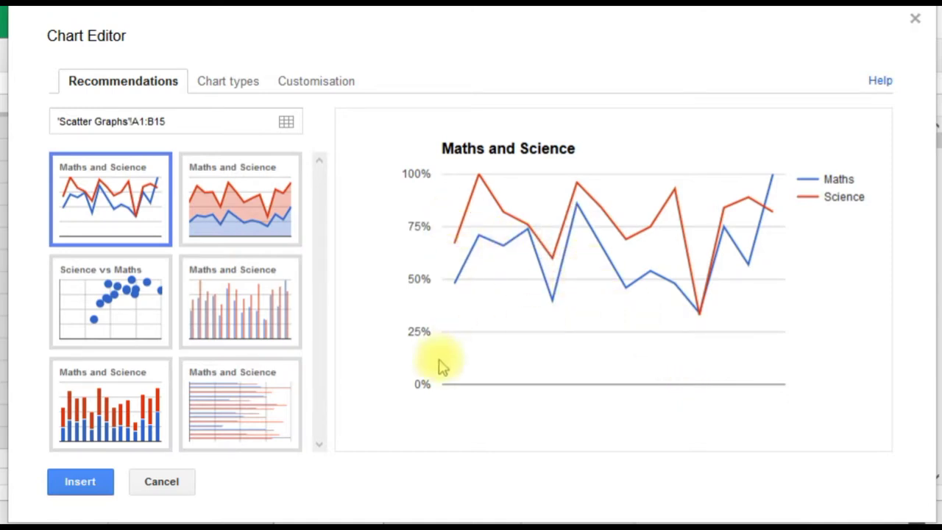
left_click(118, 313)
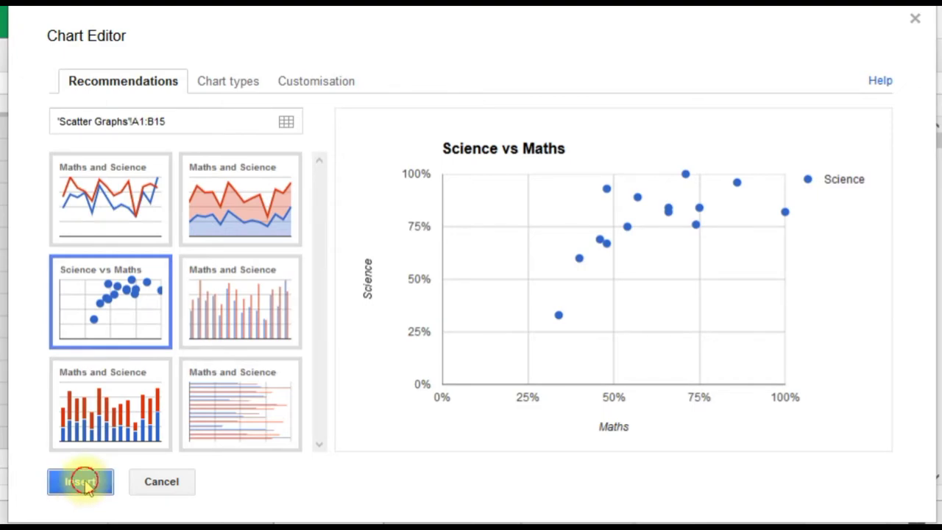
left_click(81, 483)
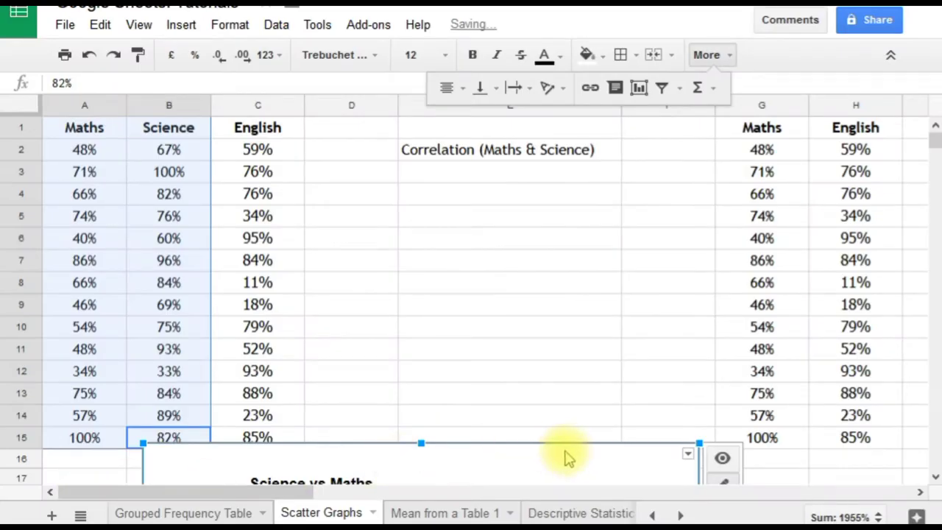
Reposition the scatter chart beside the Maths and Science columns and move it to its own sheet.
left_click_drag(572, 459, 570, 119)
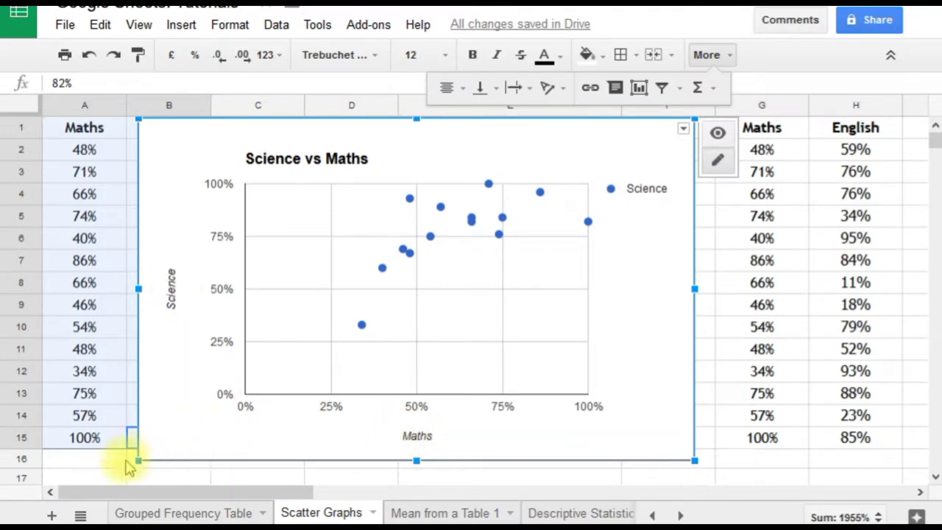
left_click_drag(269, 132, 391, 143)
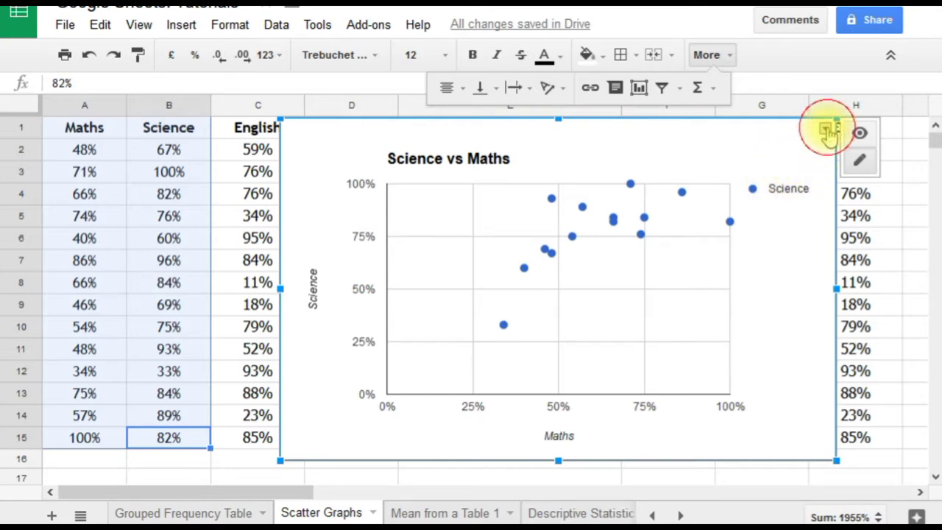
left_click(827, 130)
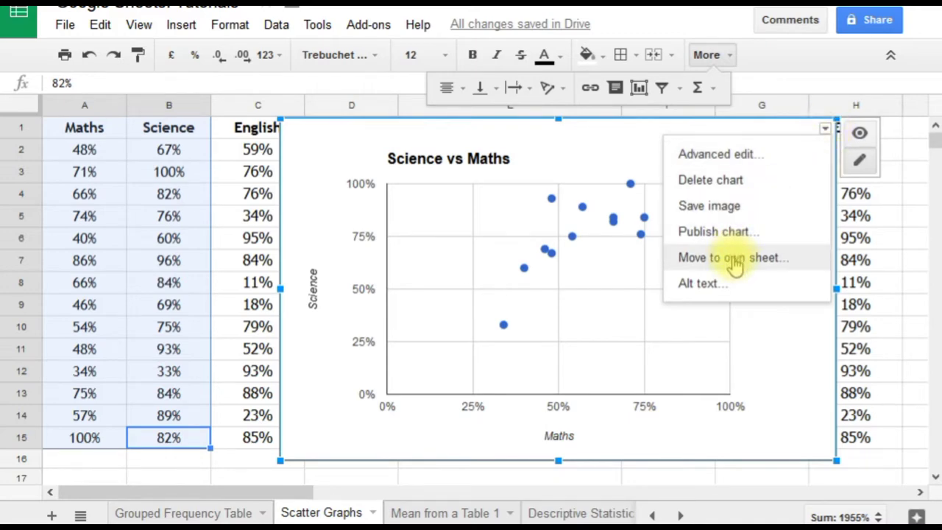
left_click(735, 258)
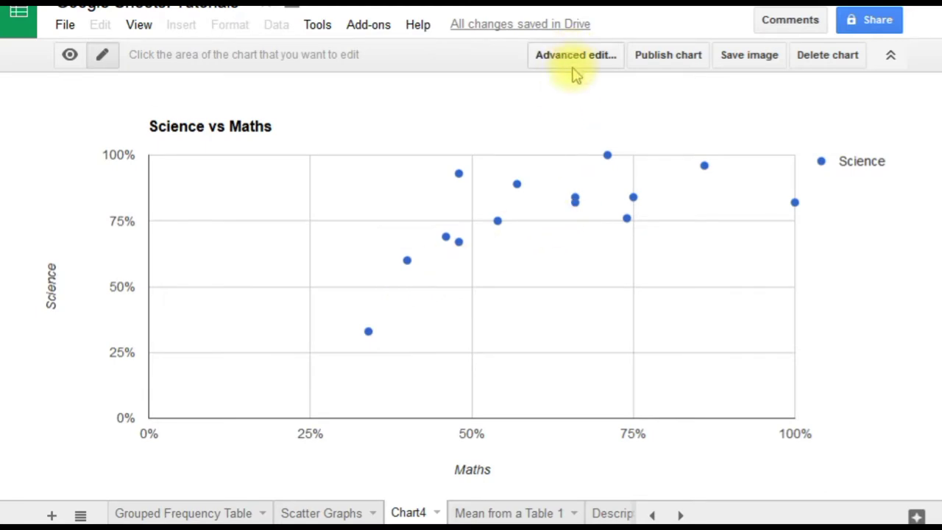
Open the chart's advanced editing options and set the legend to None.
left_click(573, 66)
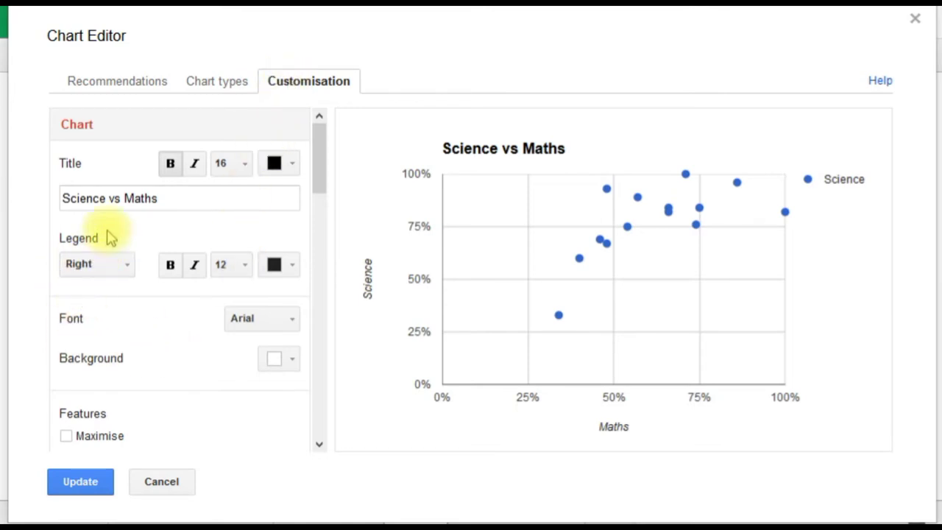
left_click(126, 263)
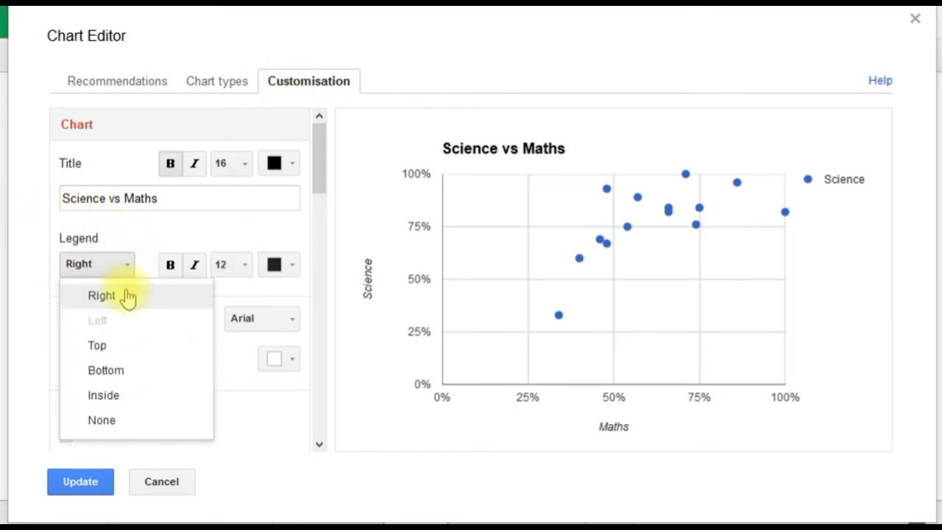
left_click(116, 421)
Add a Linear trend line to the Science series.
scroll(212, 380, "down", 1)
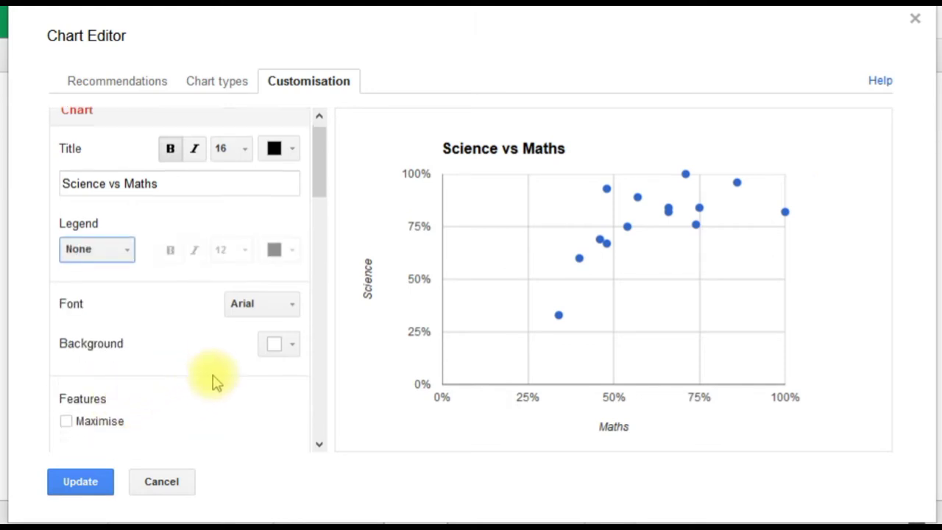
scroll(212, 380, "down", 2)
left_click_drag(322, 179, 302, 436)
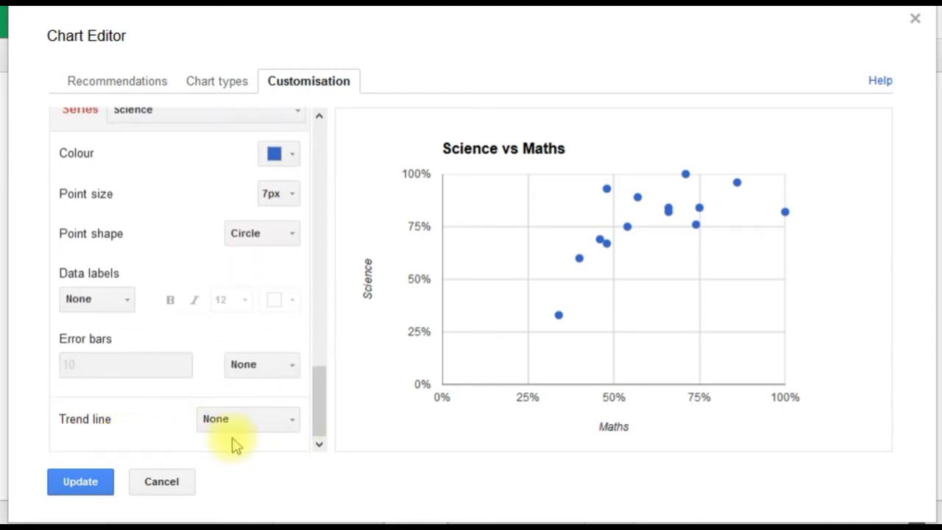
left_click(293, 431)
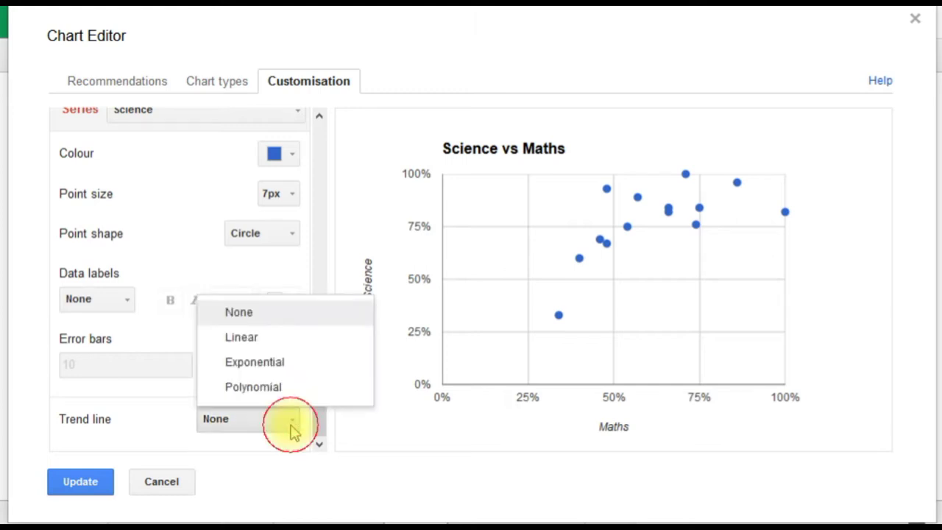
left_click(272, 338)
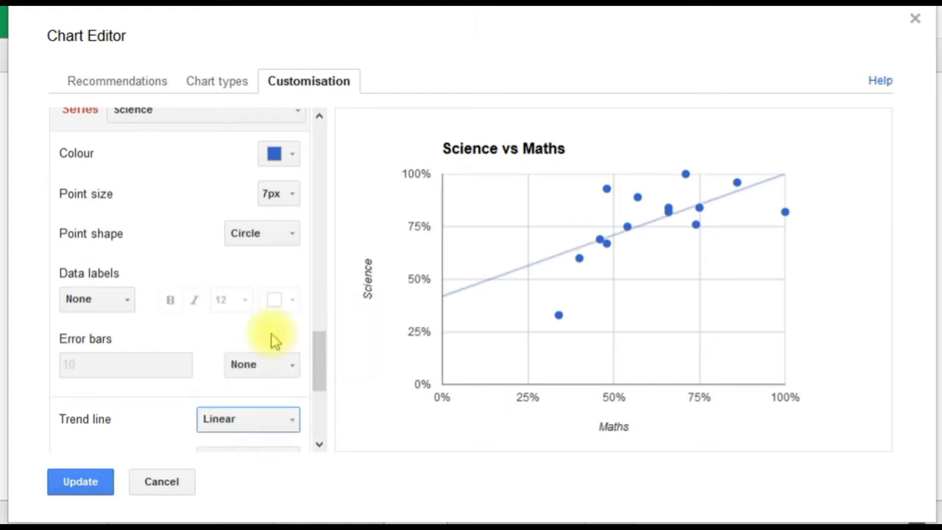
Set the trend line's colour to red and its line thickness to 4px.
scroll(272, 339, "down", 5)
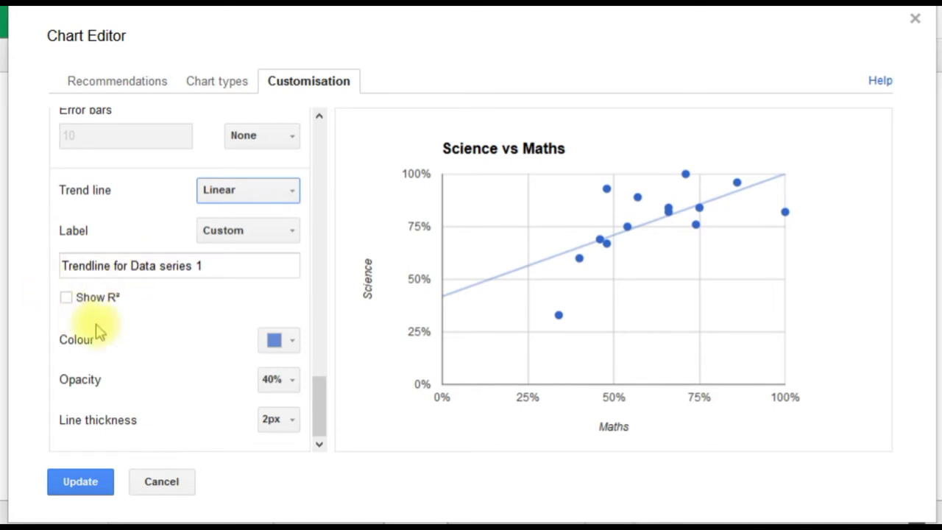
left_click(296, 346)
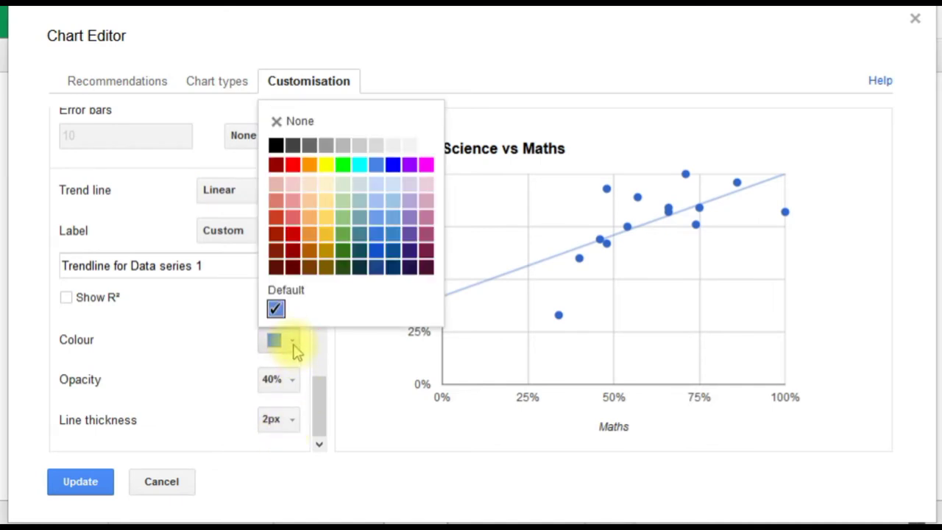
left_click(293, 234)
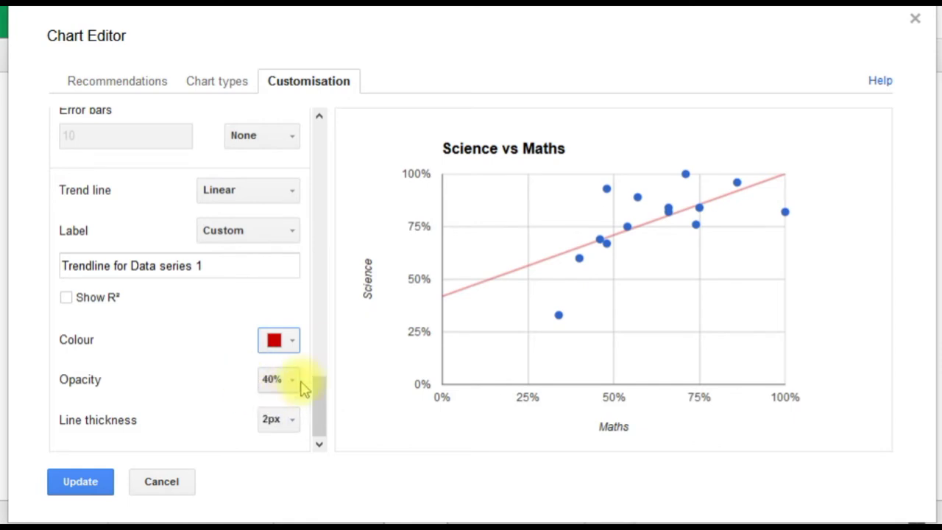
left_click(294, 422)
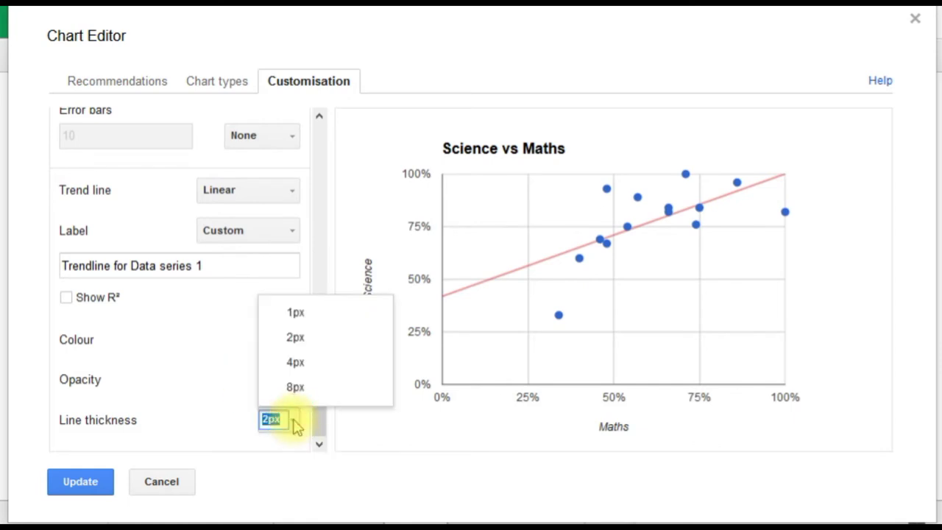
left_click(287, 362)
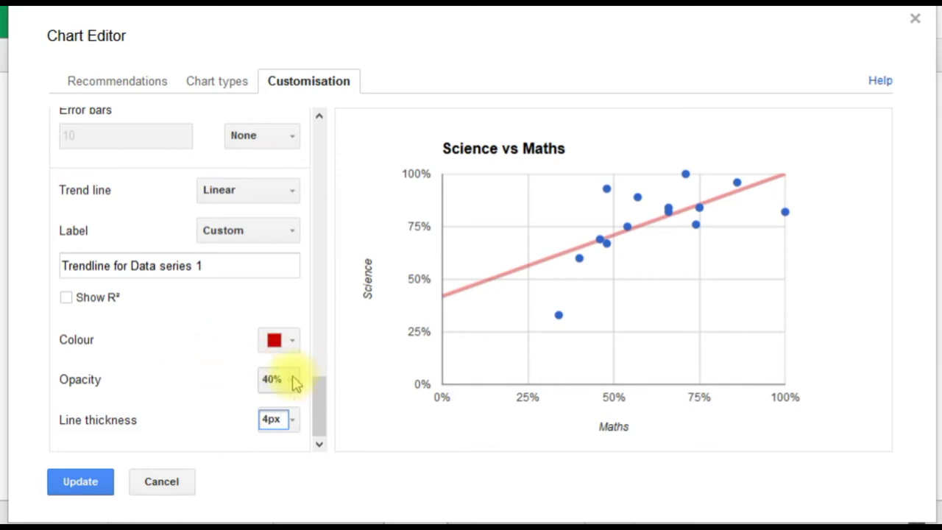
Set the trend line's opacity to 80%.
mouse_move(486, 287)
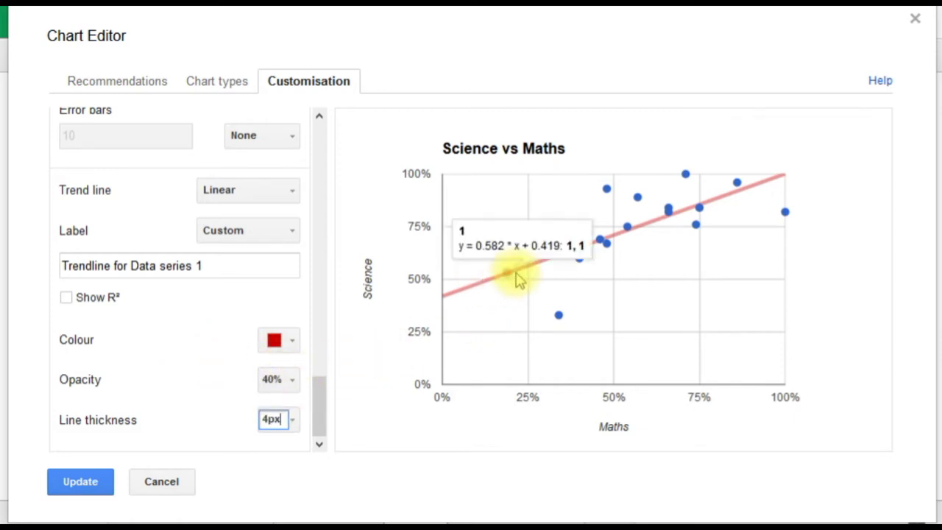
left_click(293, 382)
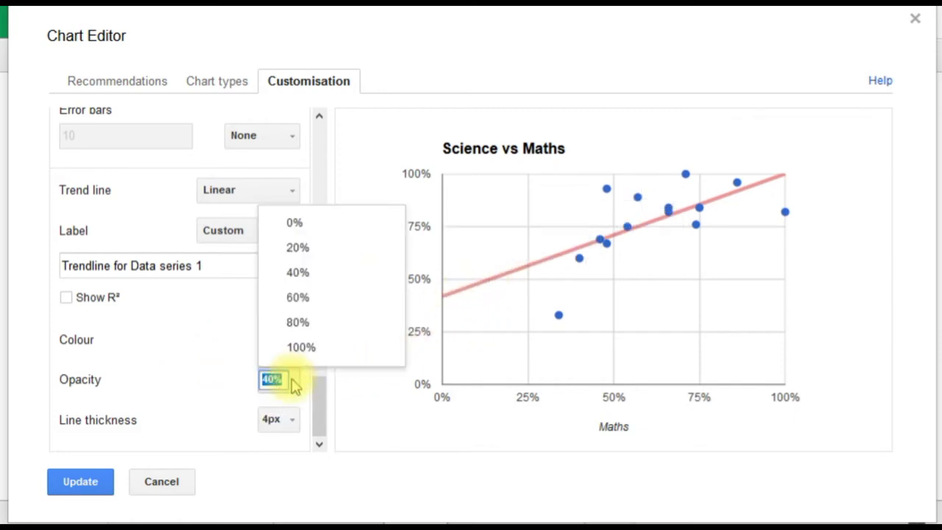
left_click(296, 324)
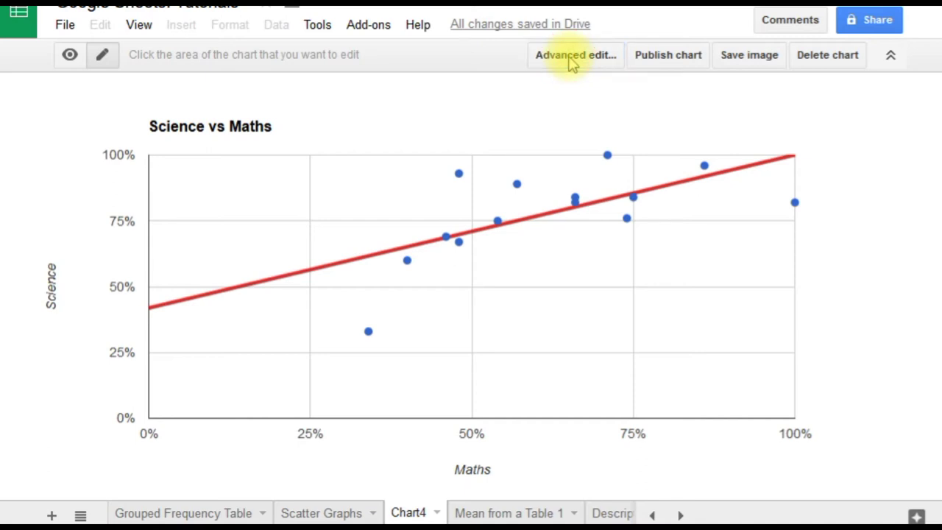
Reopen the chart's advanced editing options, review the chart, axis and series customisation settings, and close them without applying changes.
left_click(573, 59)
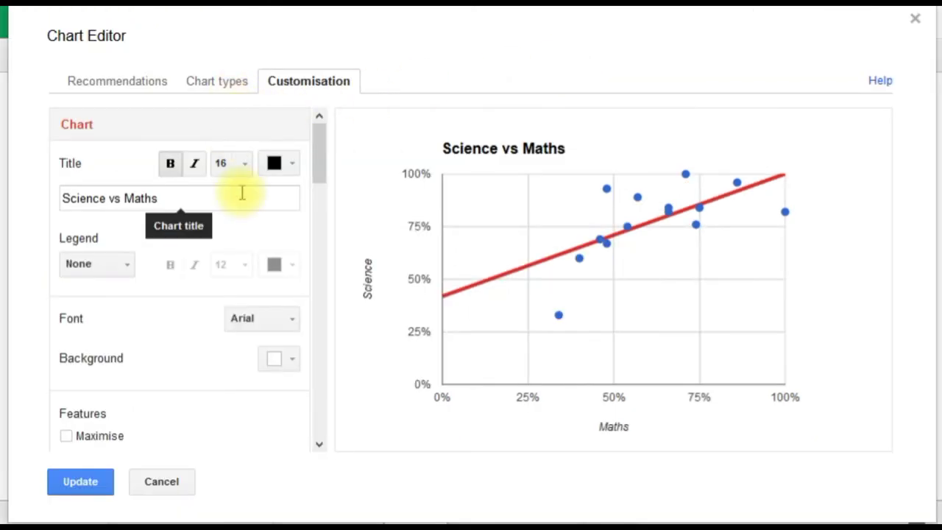
scroll(221, 295, "down", 3)
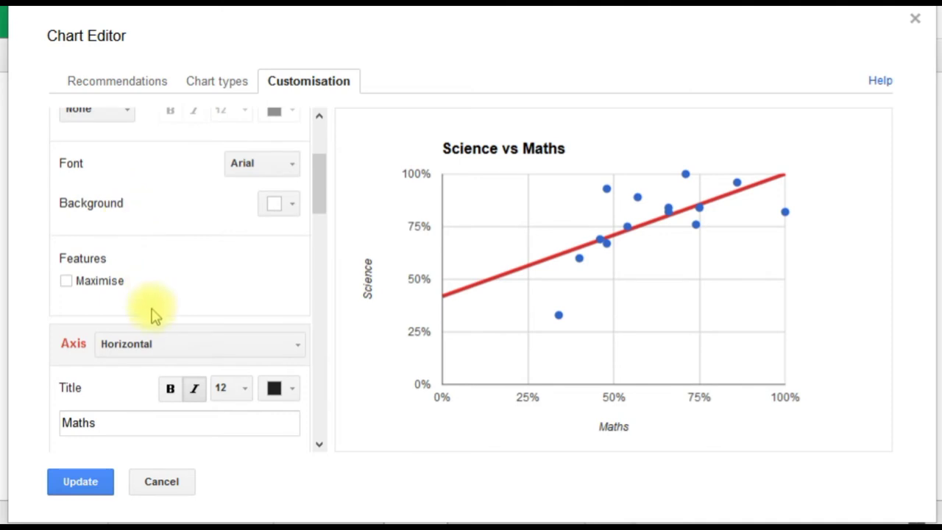
scroll(152, 315, "down", 10)
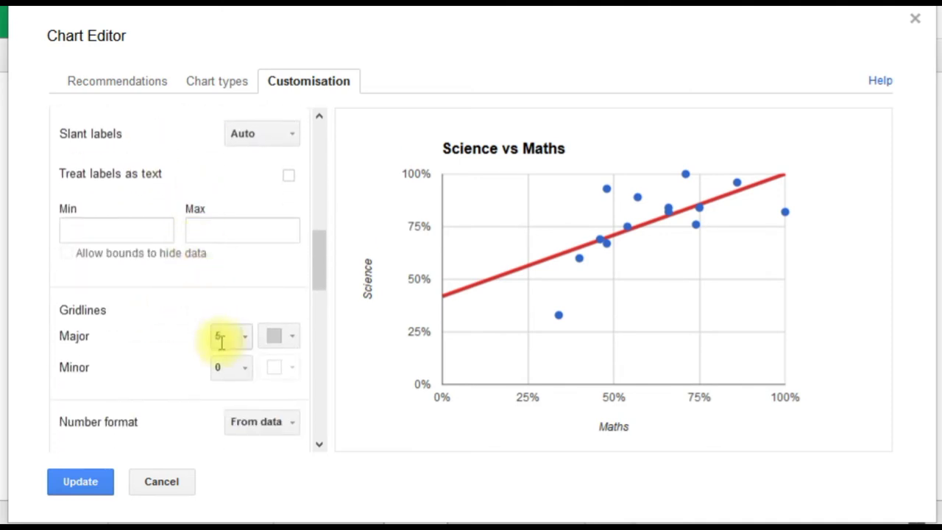
scroll(221, 339, "down", 5)
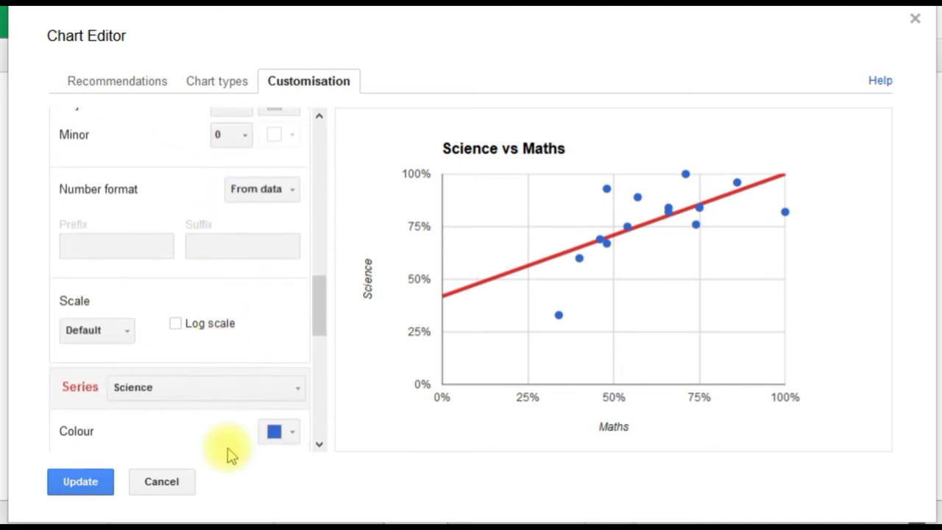
left_click(167, 486)
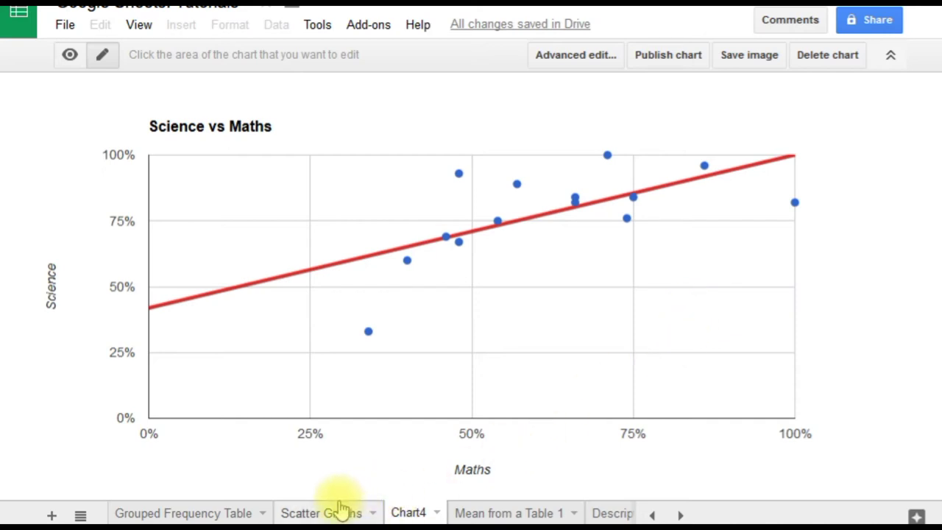
On the Scatter Graphs sheet, enter =CORREL(A2:A15,B2:B15) in cell E3 for the Maths and Science correlation.
left_click(321, 515)
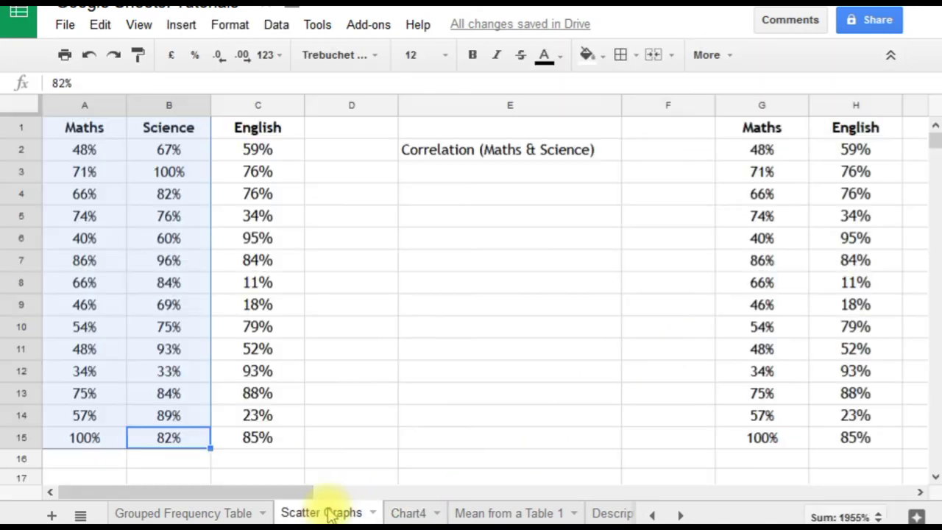
left_click(497, 176)
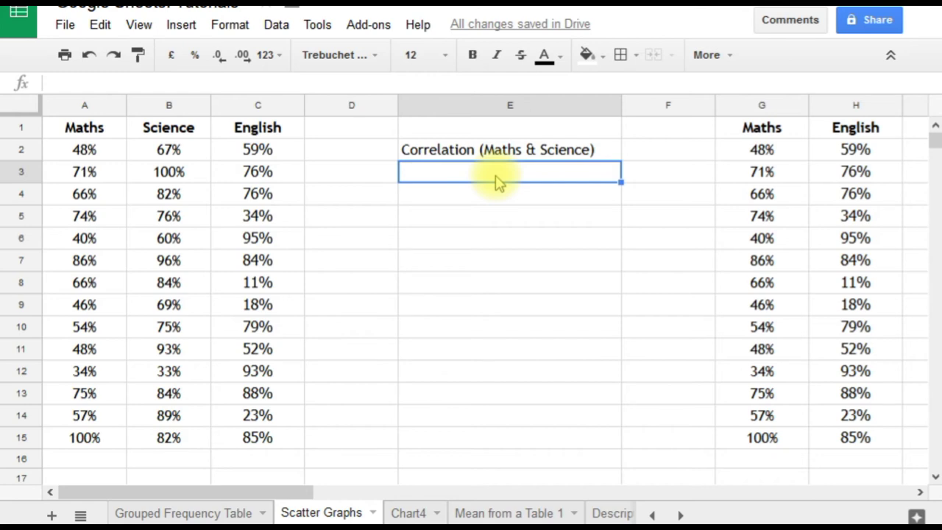
type("=")
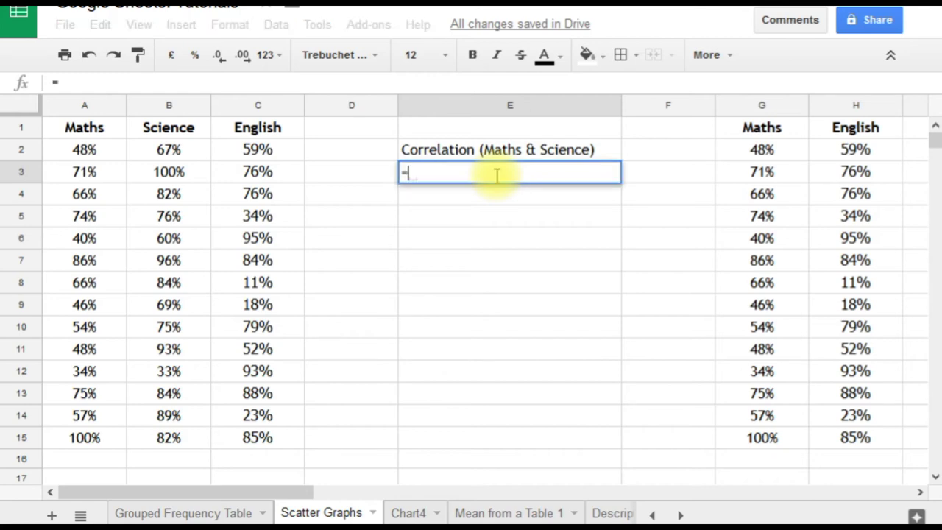
type("corre")
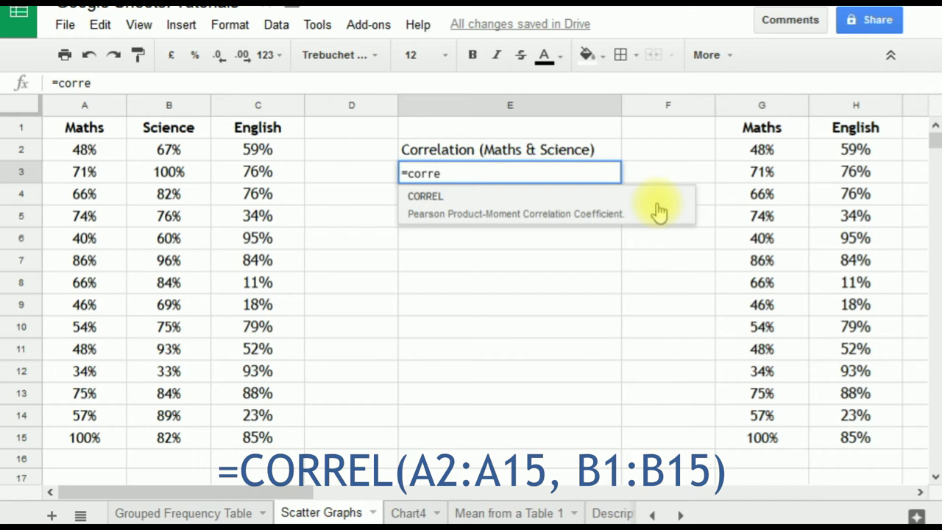
left_click(657, 206)
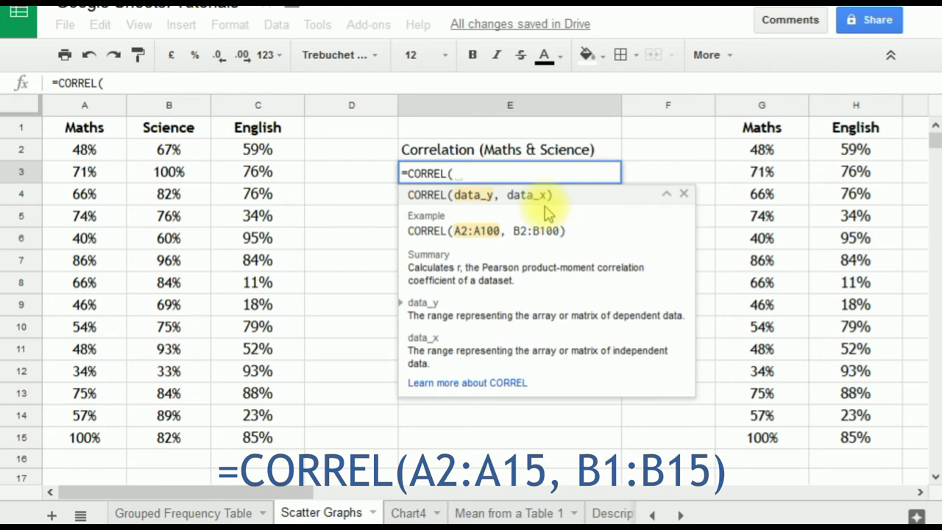
left_click_drag(92, 439, 96, 158)
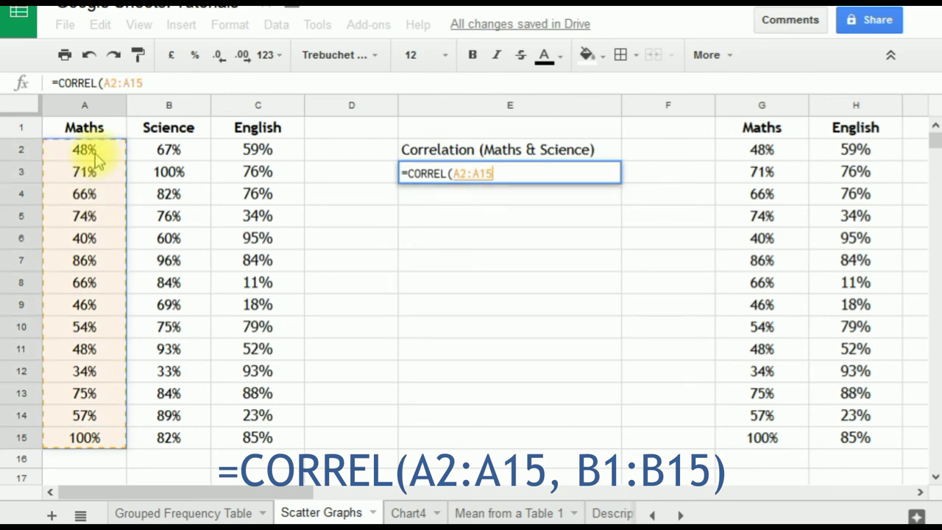
type(",")
left_click_drag(172, 437, 175, 155)
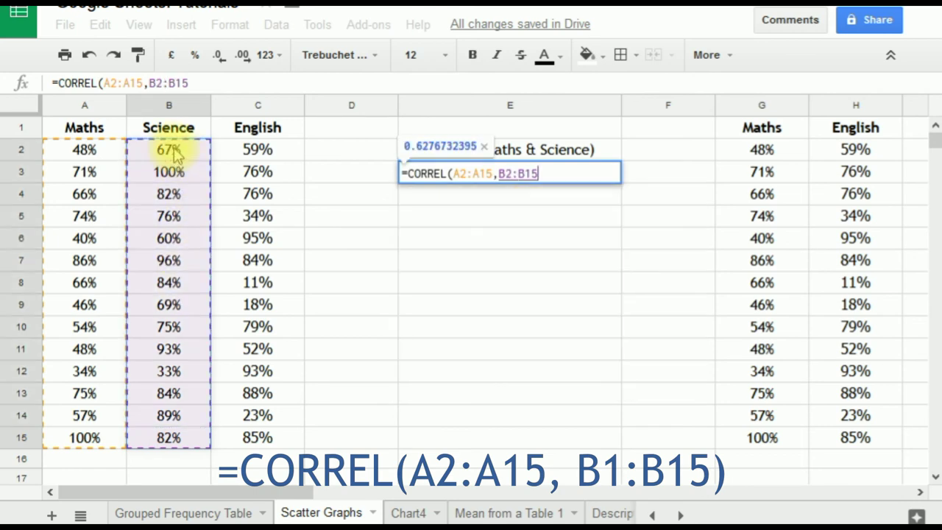
type(")")
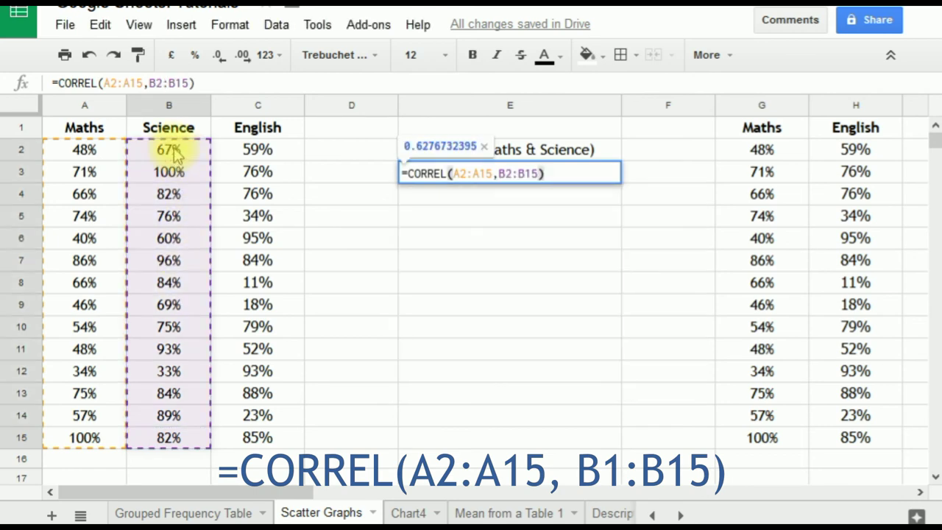
left_click(436, 174)
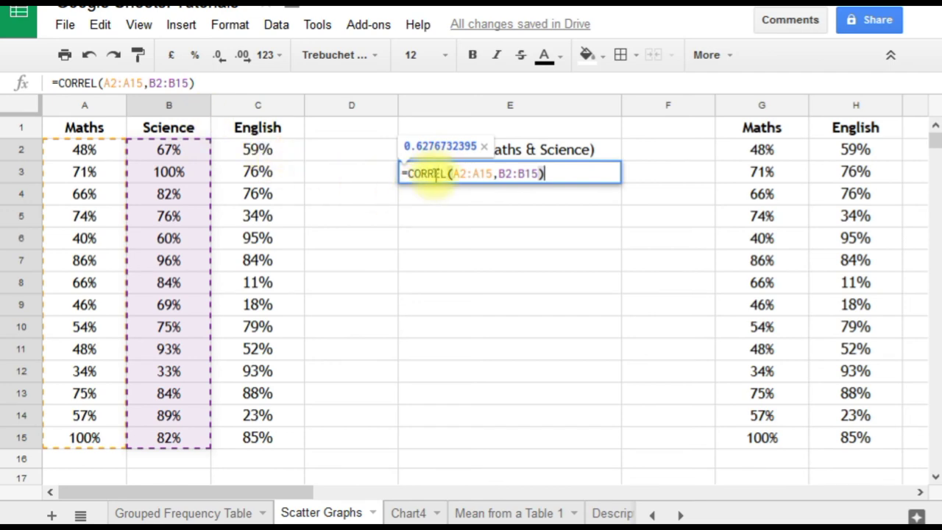
key("Return")
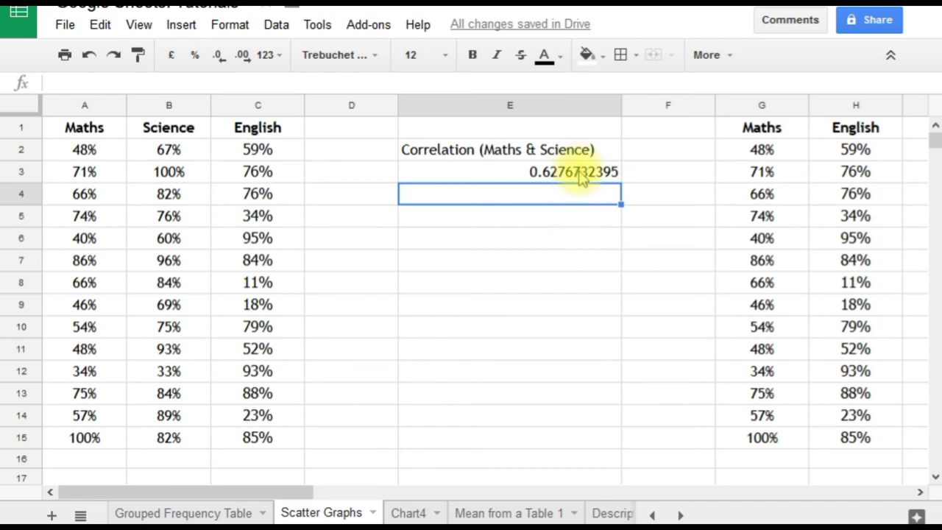
Reduce the correlation value in cell E3 to three decimal places.
left_click(581, 178)
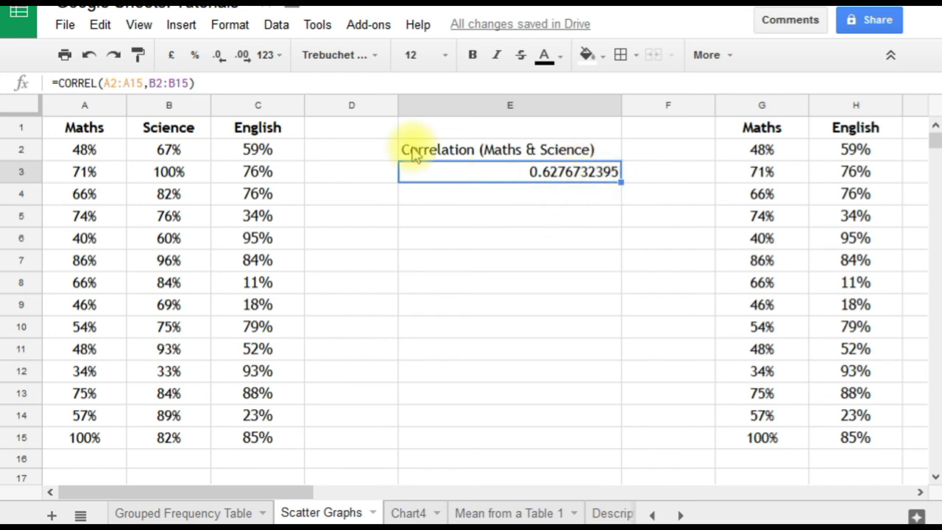
left_click(220, 59)
left_click(220, 59)
left_click(219, 59)
left_click(219, 59)
left_click(220, 60)
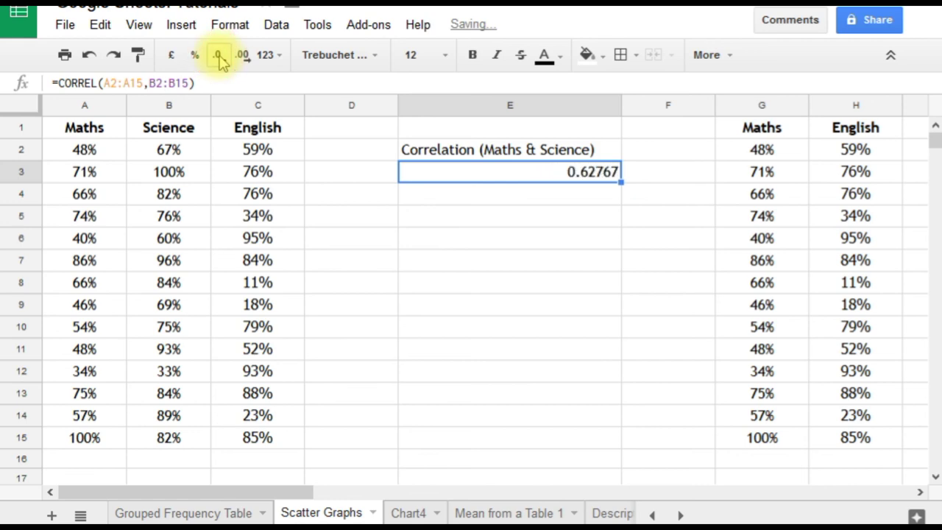
left_click(220, 59)
left_click(220, 59)
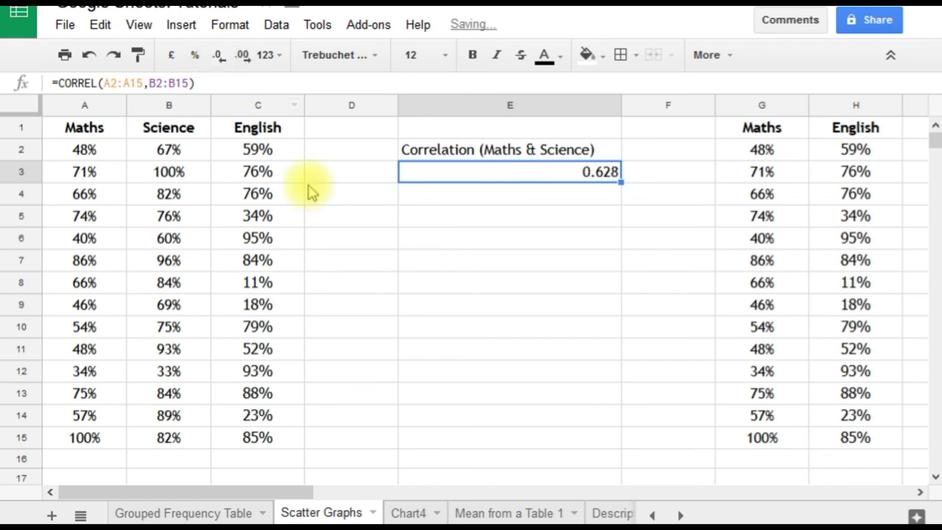
left_click(454, 273)
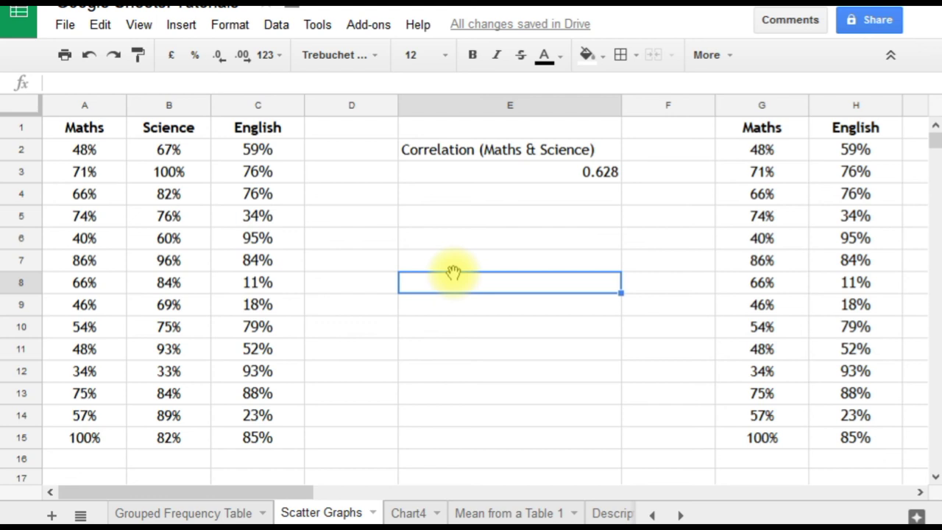